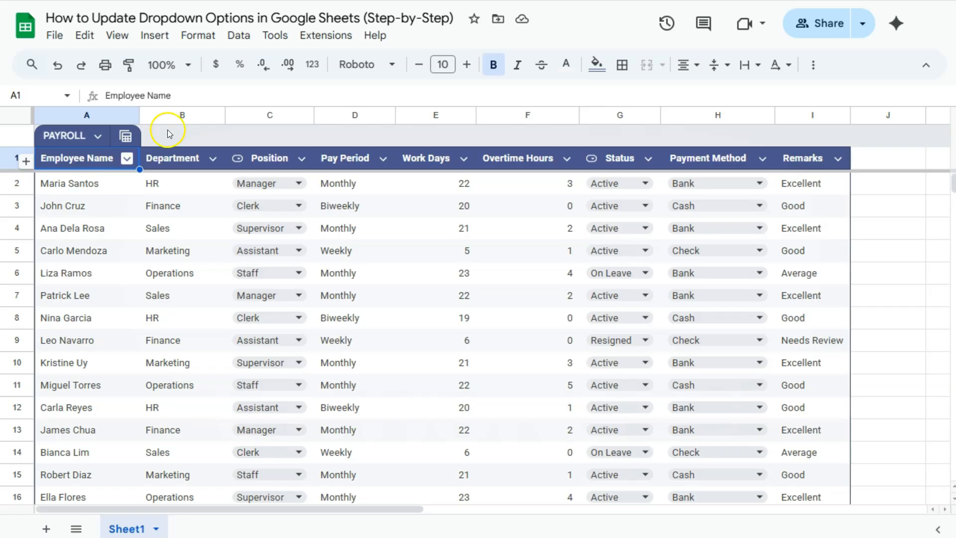
left_click(256, 159)
left_click(262, 114)
left_click(620, 115)
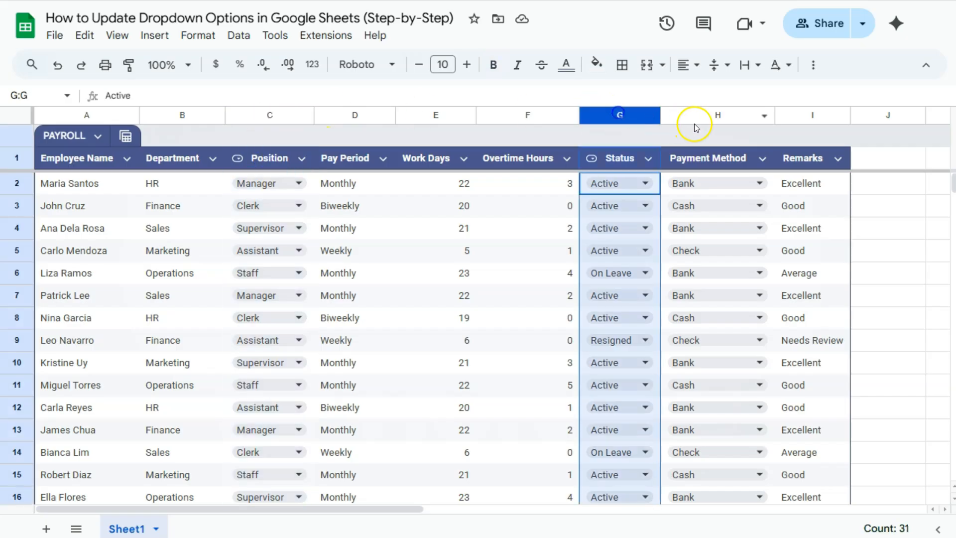
left_click(713, 116)
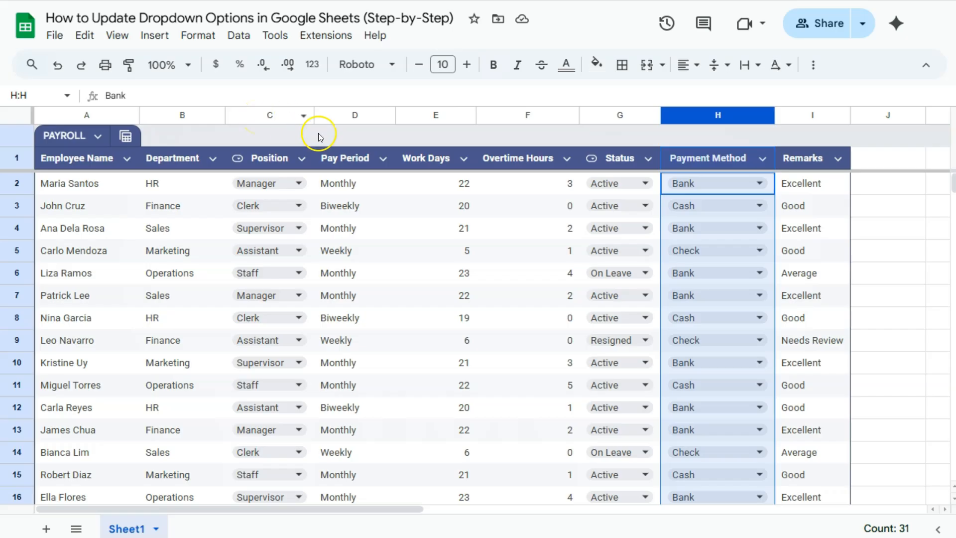
- Add IT as a new option to the Position column's dropdown list and save the validation rule
left_click(271, 115)
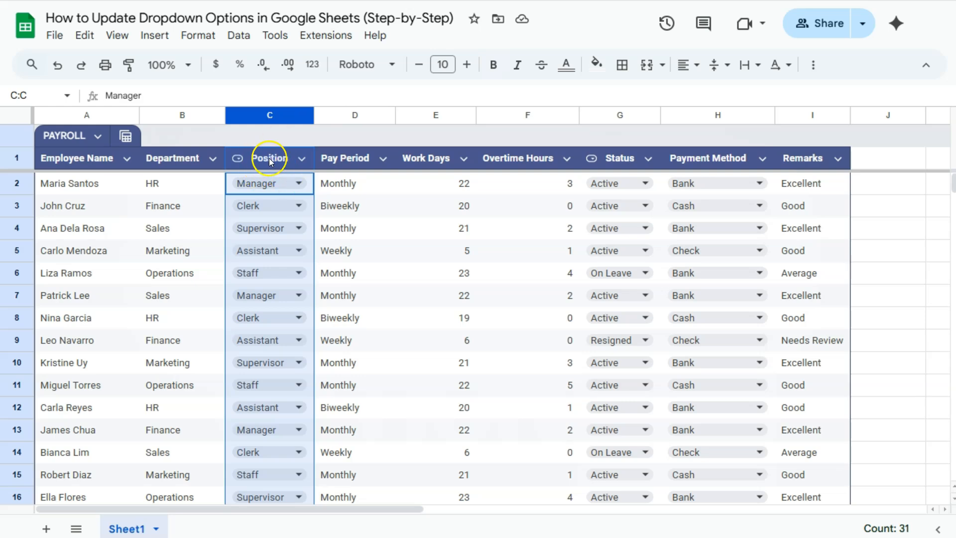
left_click(297, 184)
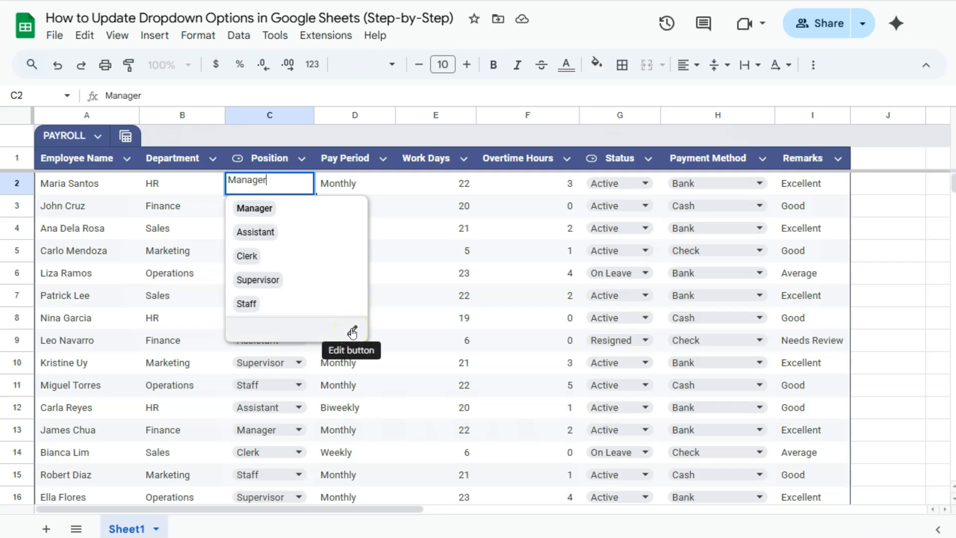
left_click(353, 333)
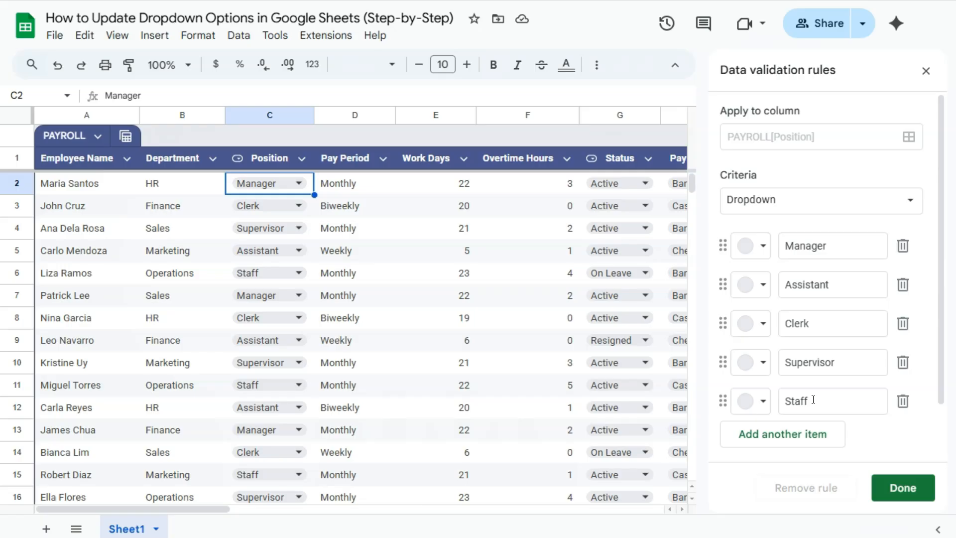
left_click(788, 440)
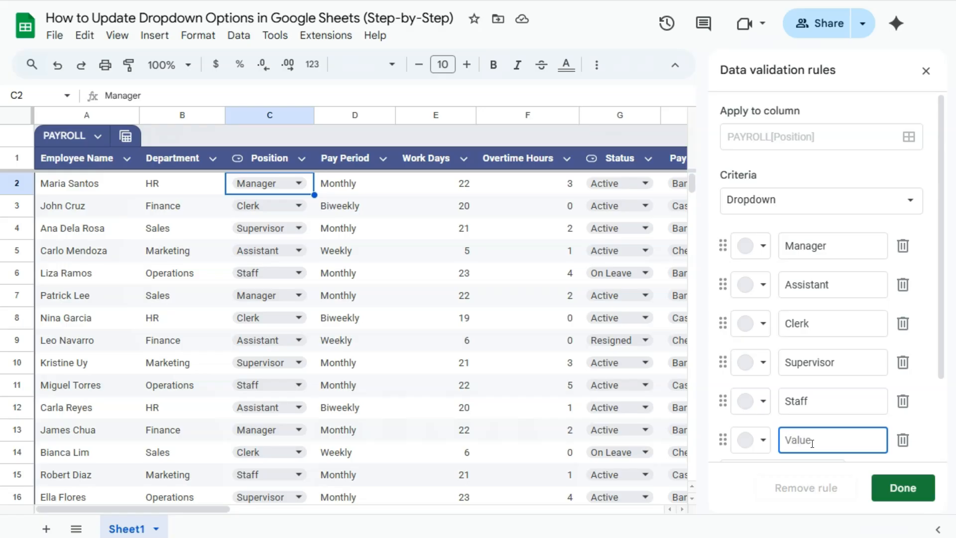
type("IT")
left_click(898, 492)
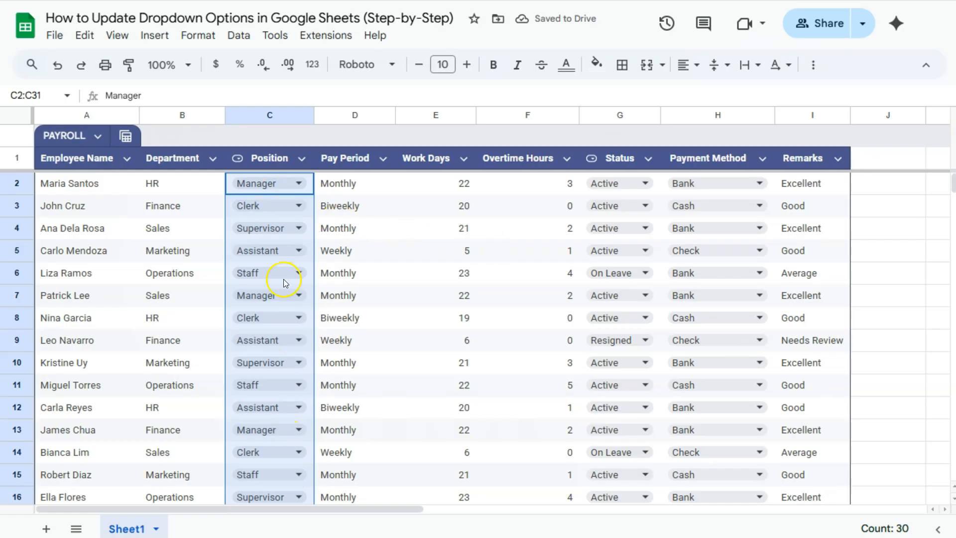
- Remove the Staff option from the Position column's dropdown list and save the validation rule
scroll(279, 283, "down", 10)
scroll(273, 289, "up", 9)
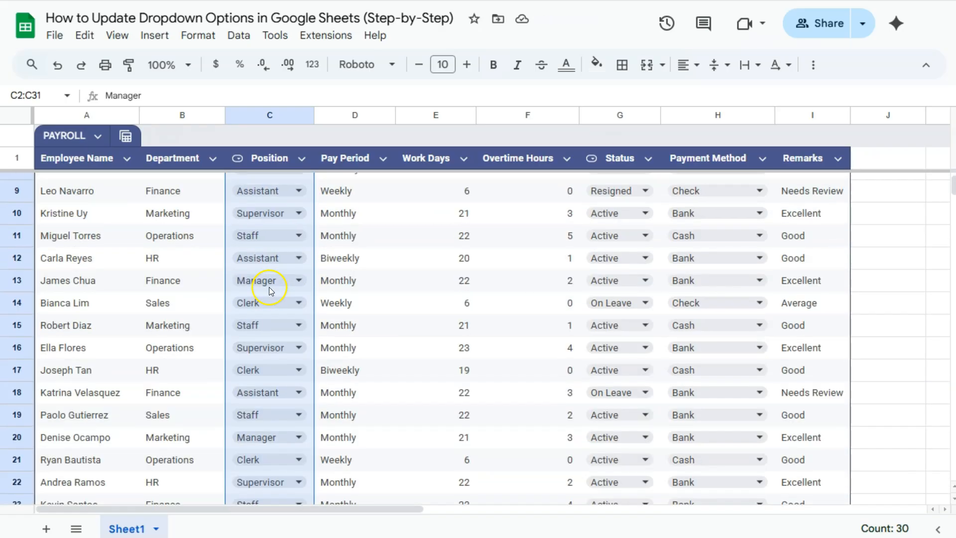
left_click(298, 258)
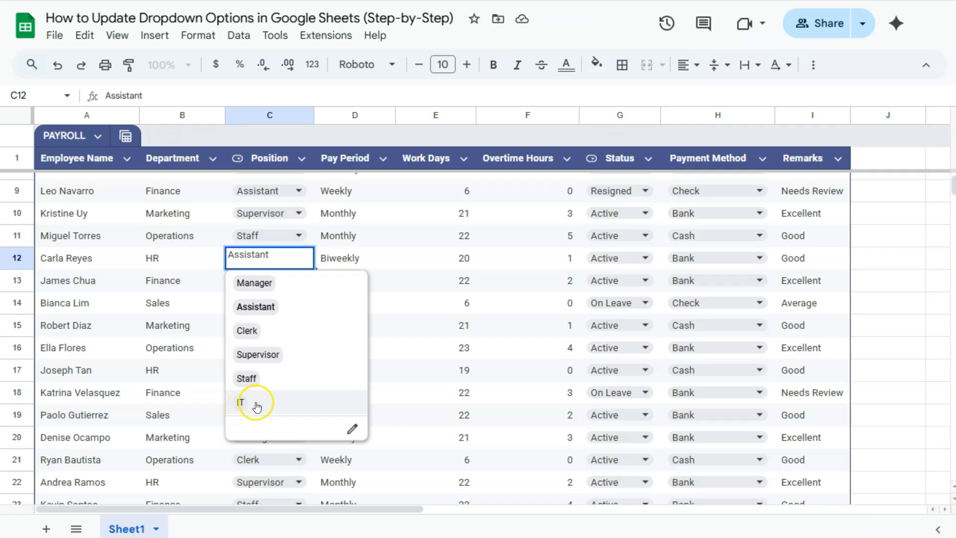
left_click(353, 430)
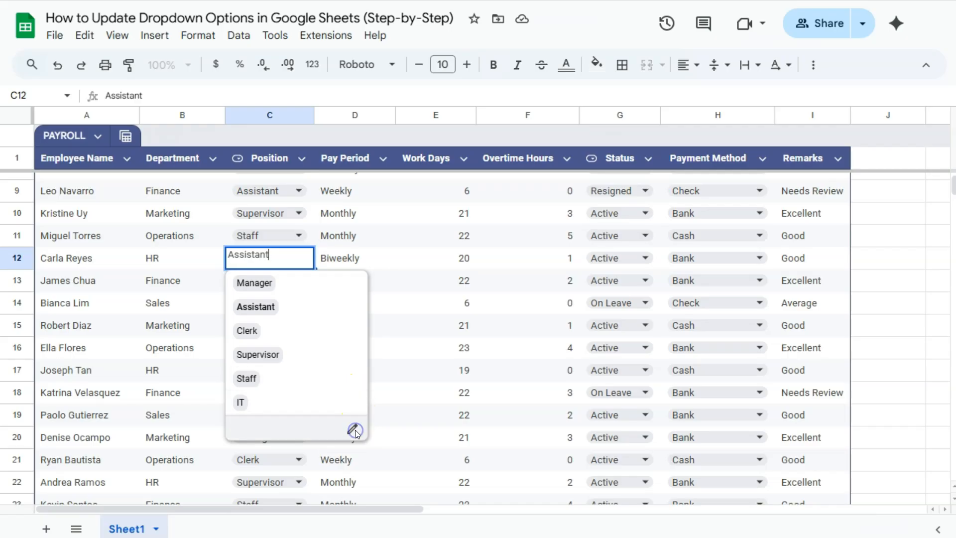
left_click(808, 323)
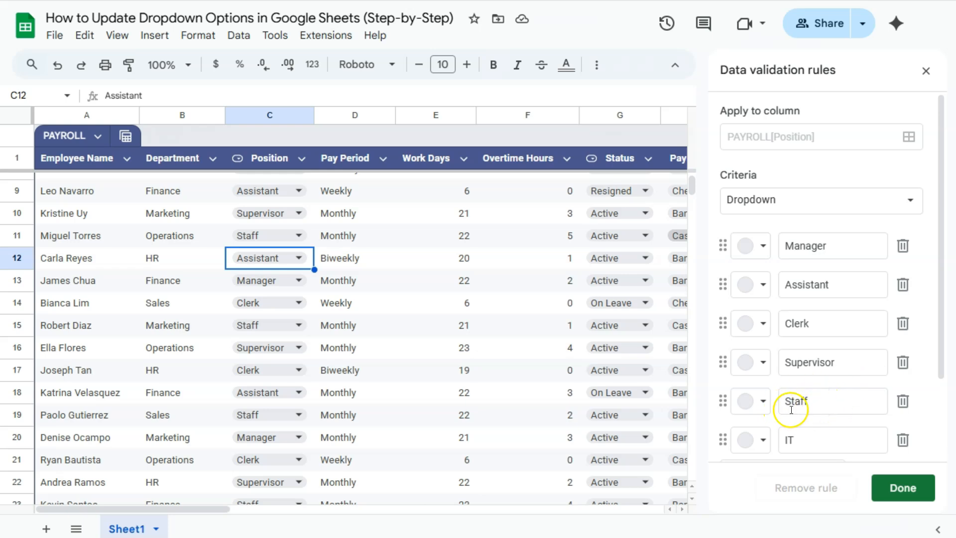
left_click(902, 401)
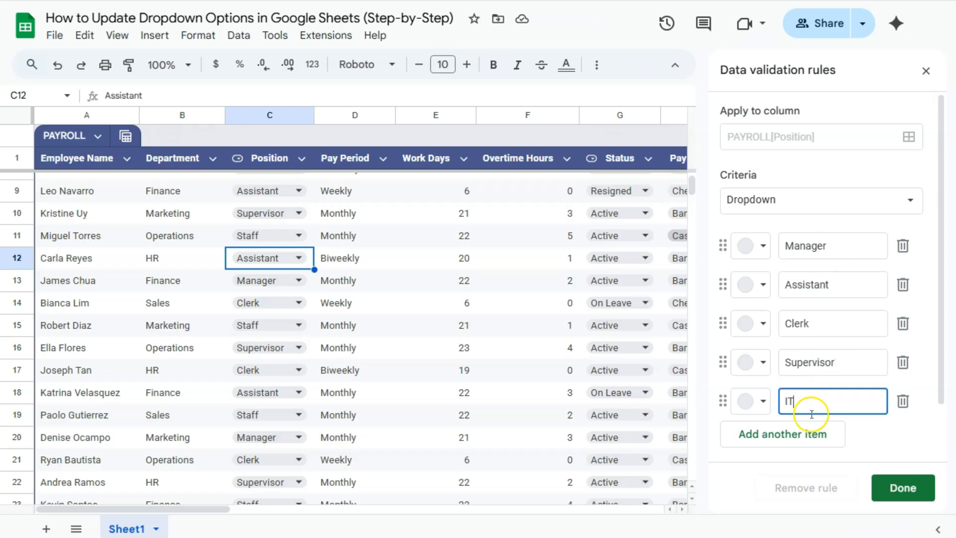
left_click(909, 488)
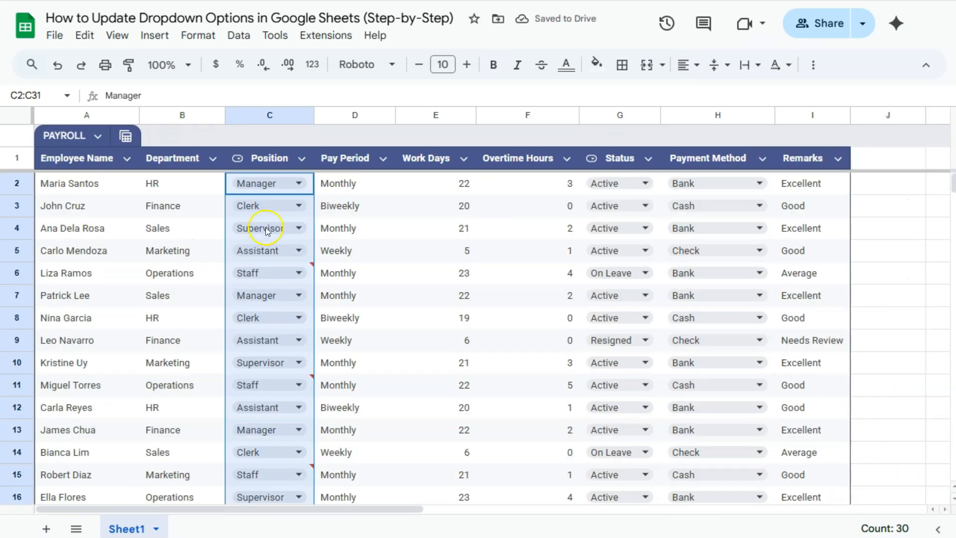
- Change the invalid Staff entries in Position cells C6, C11 and C15 to IT
mouse_move(312, 271)
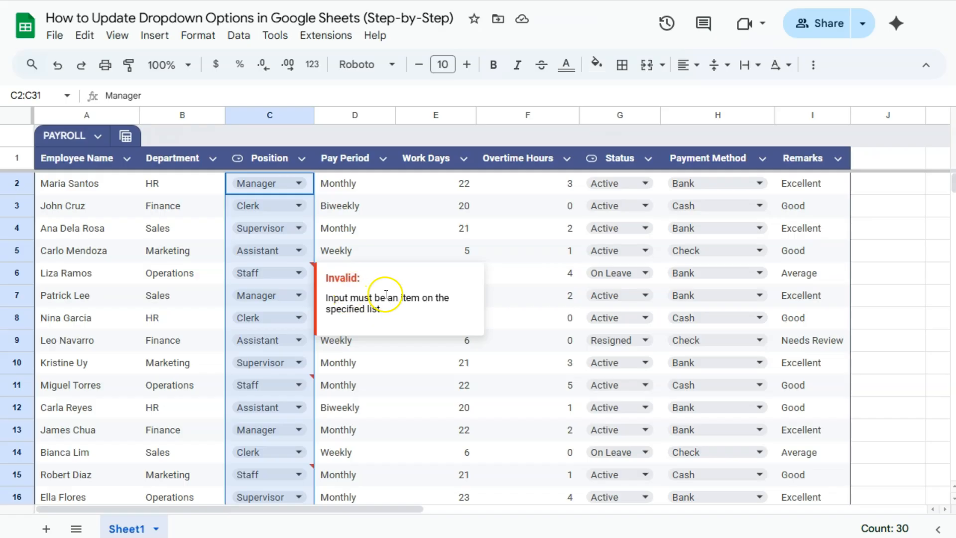
left_click(299, 274)
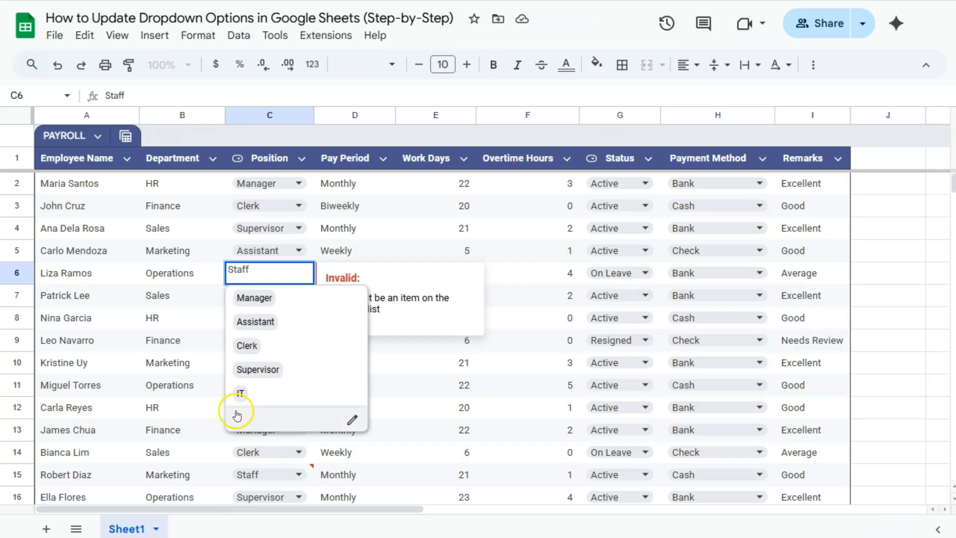
left_click(241, 394)
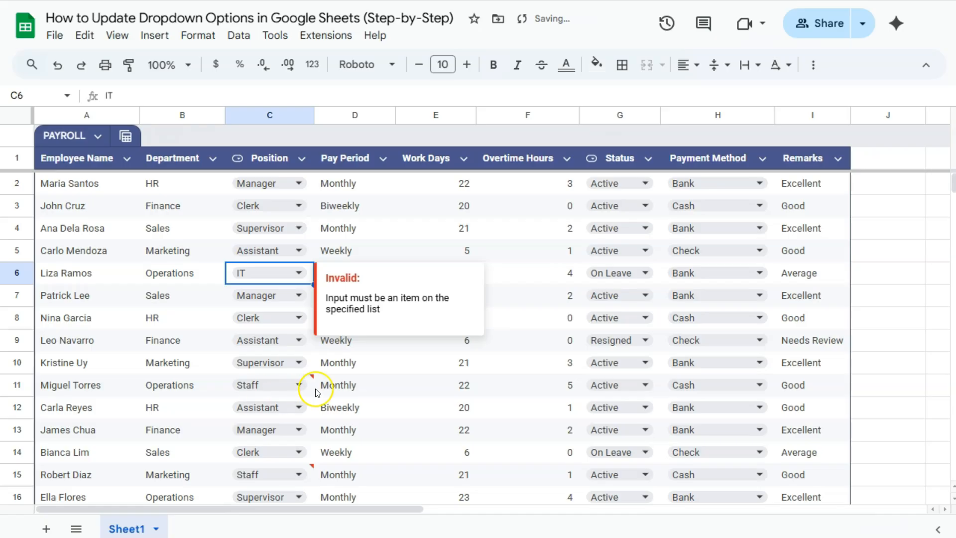
left_click(301, 385)
left_click(242, 505)
scroll(285, 411, "down", 3)
left_click(299, 325)
left_click(241, 447)
- Change the remaining Staff entries in Position cells C19, C27 and C23 to IT
scroll(264, 406, "down", 2)
left_click(299, 342)
left_click(241, 463)
scroll(273, 418, "down", 2)
left_click(299, 370)
left_click(242, 492)
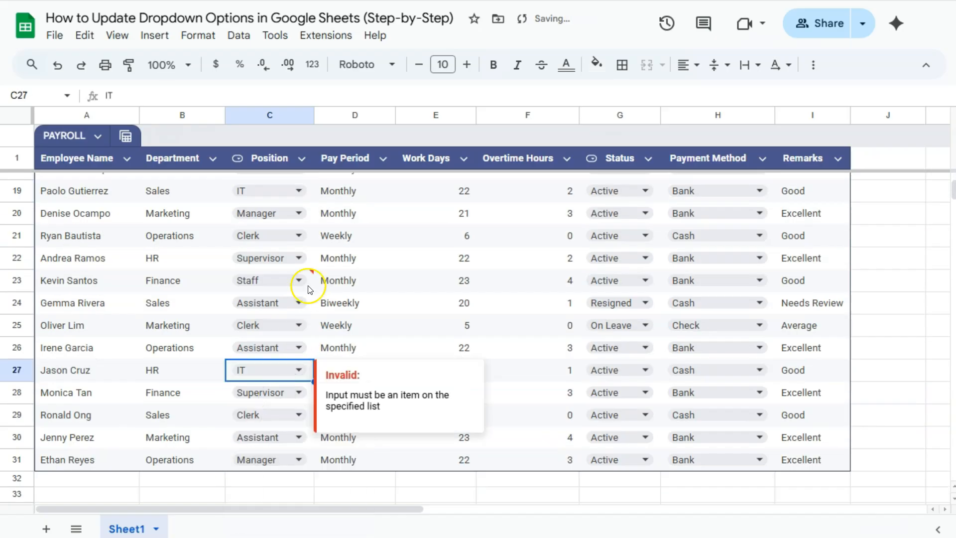
left_click(299, 280)
left_click(241, 402)
left_click(318, 462)
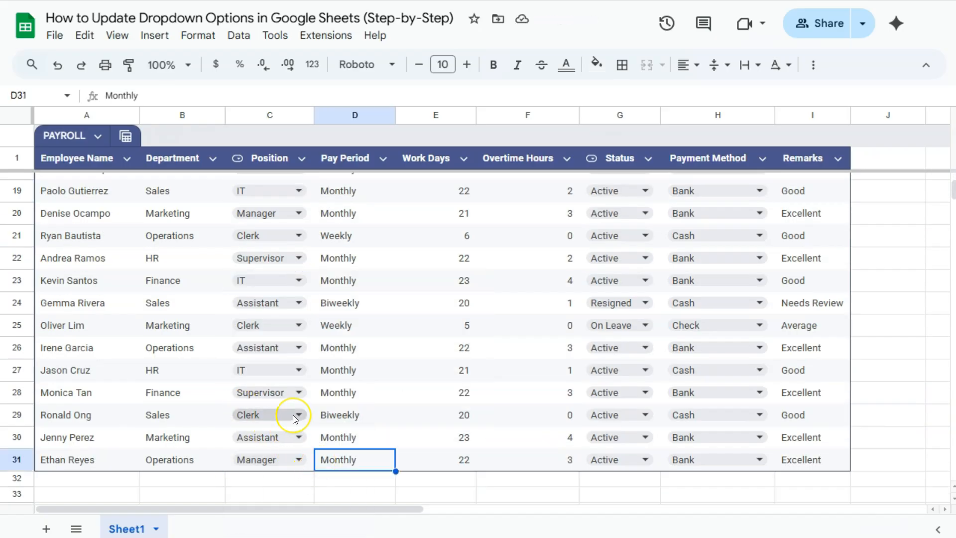
- Reorder the Status column's dropdown options to Resigned, On Leave, Active and save the validation rule
scroll(294, 419, "up", 5)
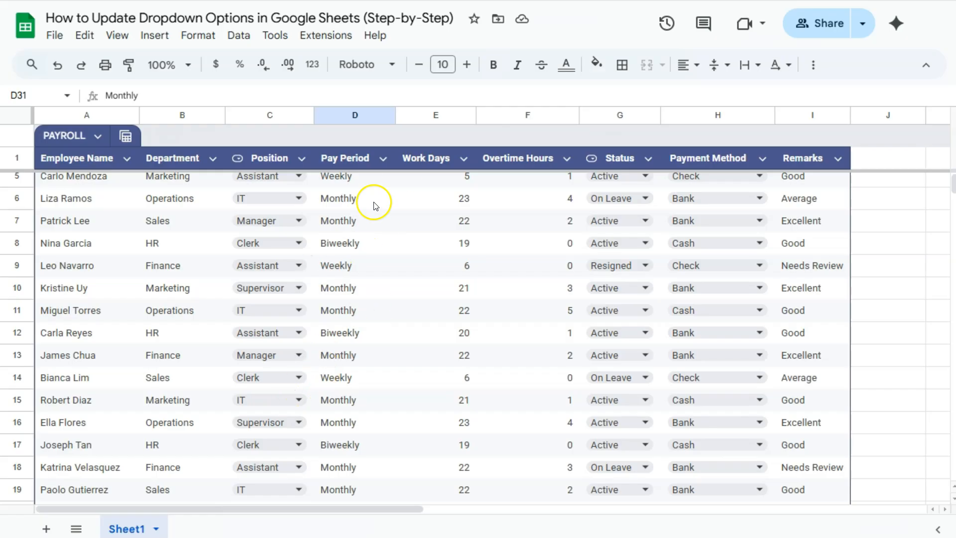
left_click(616, 116)
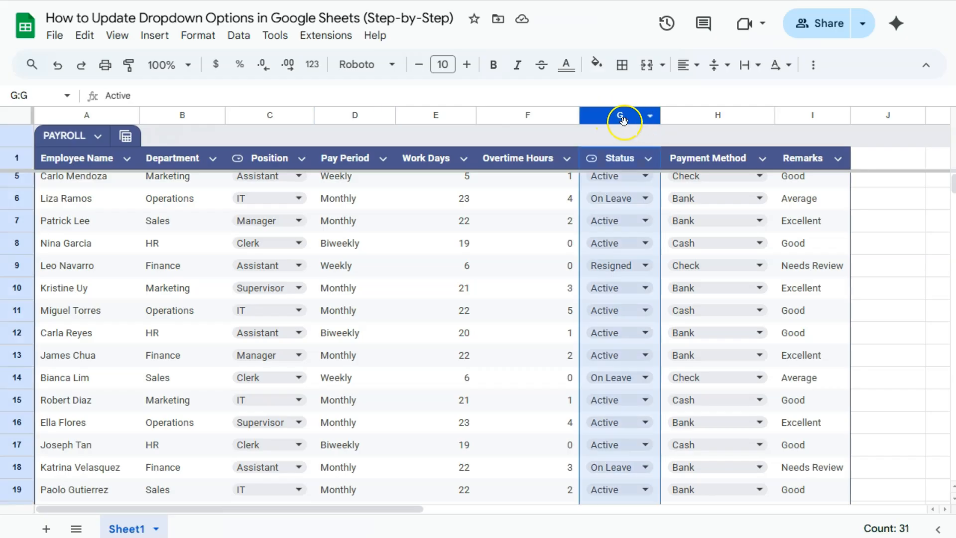
left_click(612, 265)
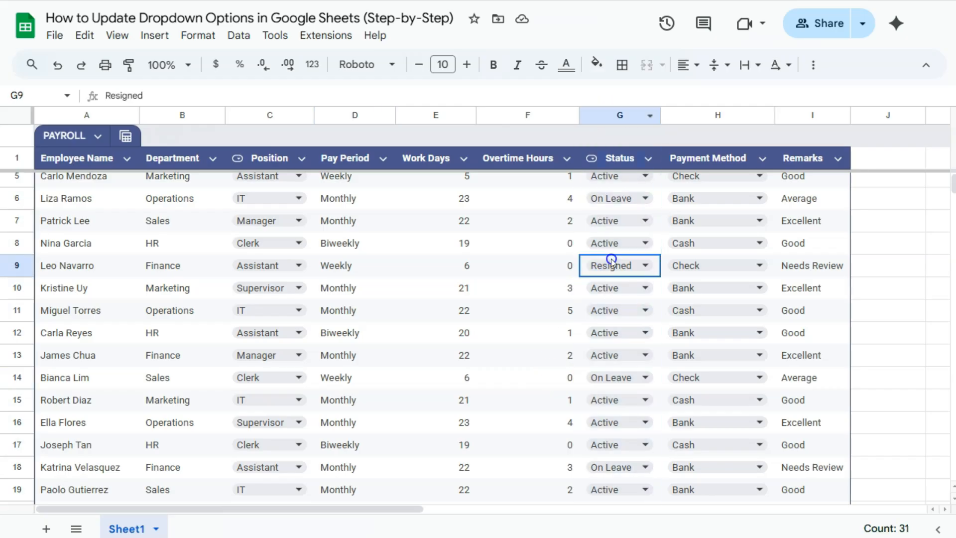
left_click(646, 266)
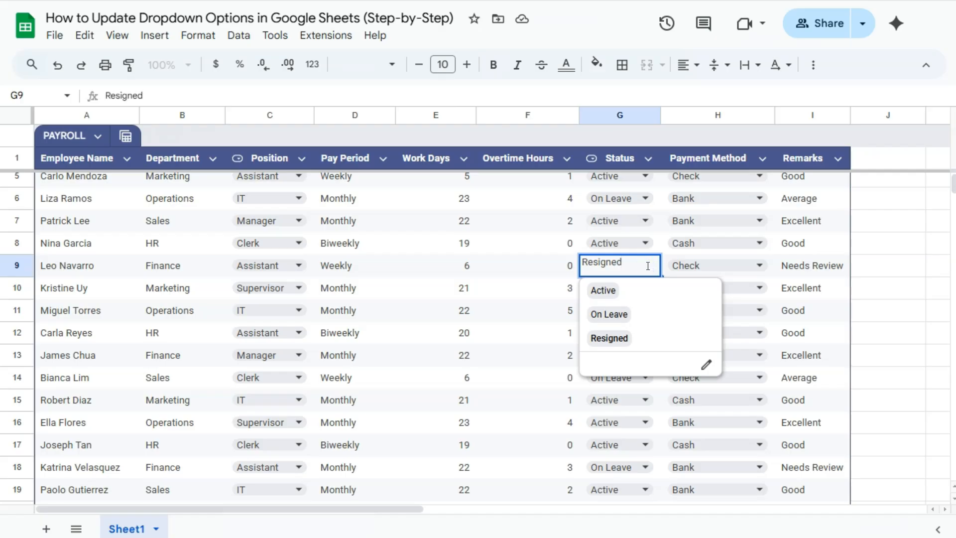
left_click(706, 370)
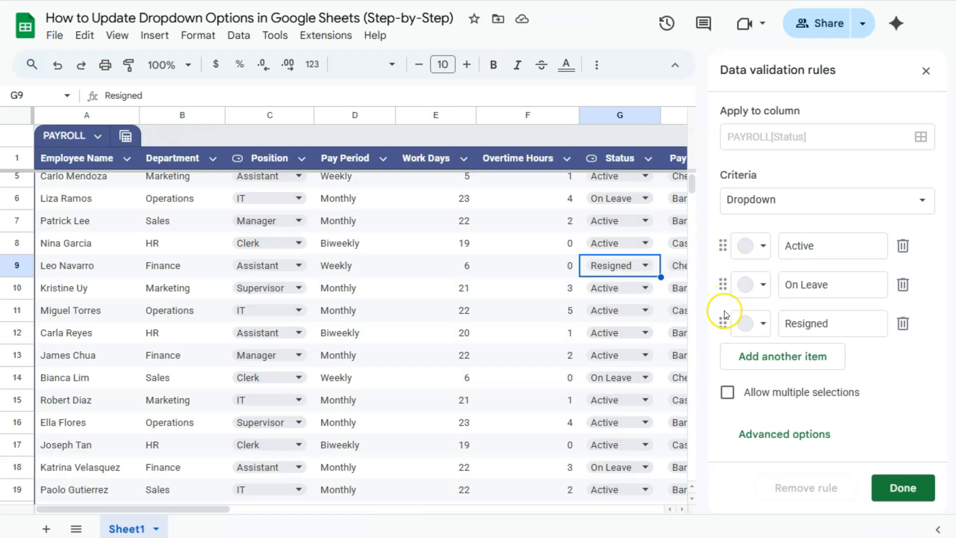
left_click_drag(724, 249, 721, 318)
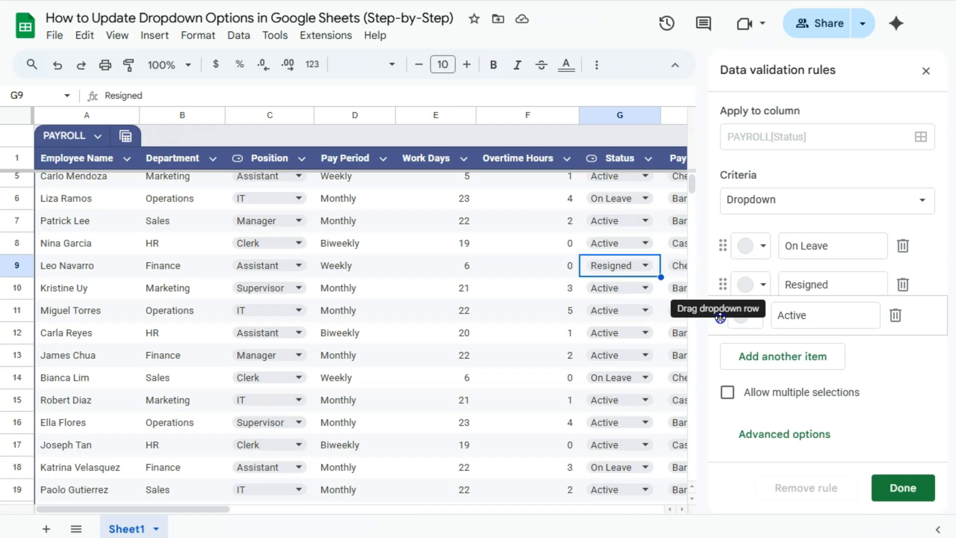
left_click_drag(720, 318, 722, 283)
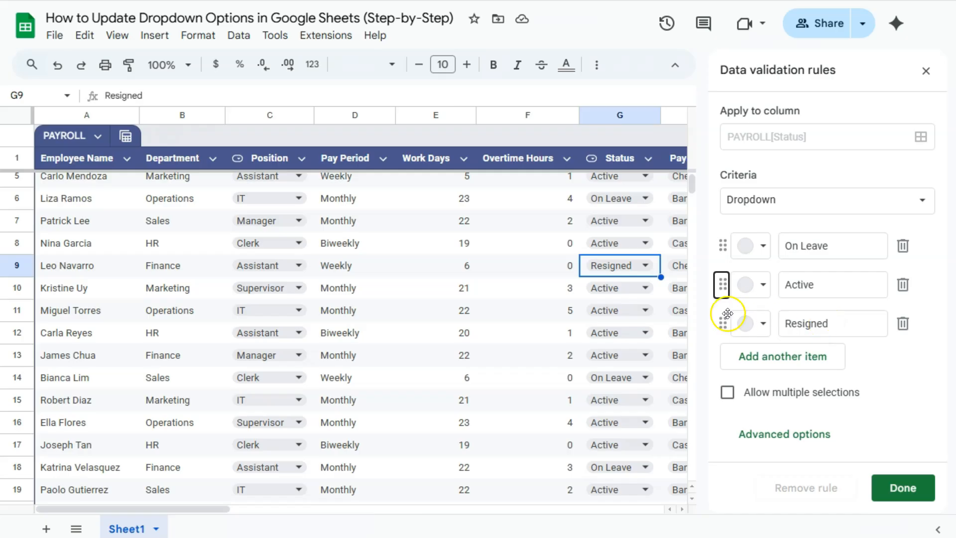
left_click_drag(722, 323, 721, 246)
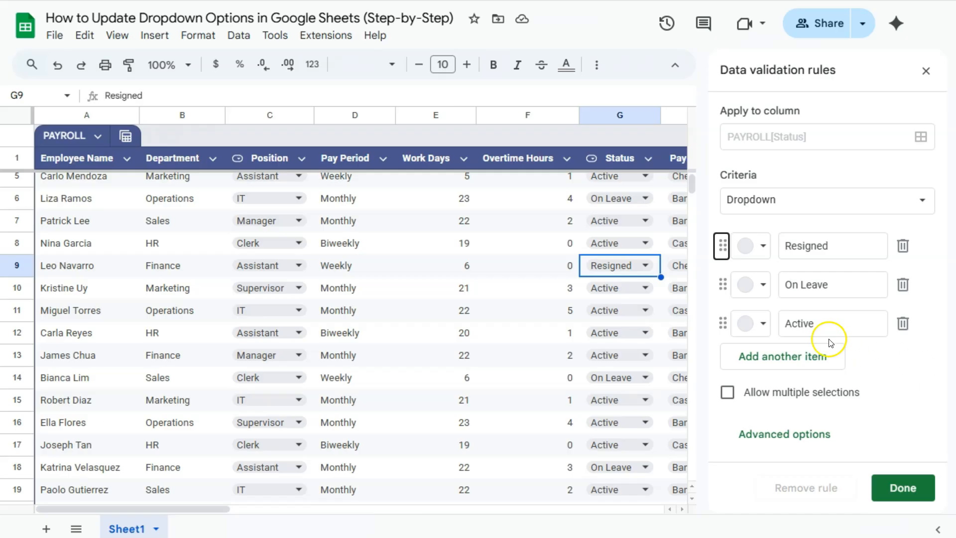
left_click(899, 488)
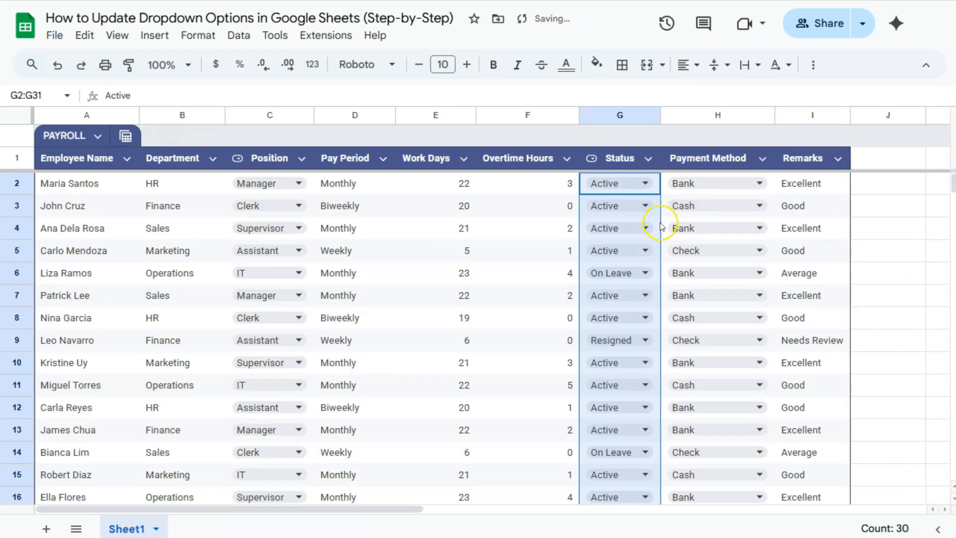
- Check the order of the options in the Status dropdown of cell G6 without changing its value
left_click(647, 273)
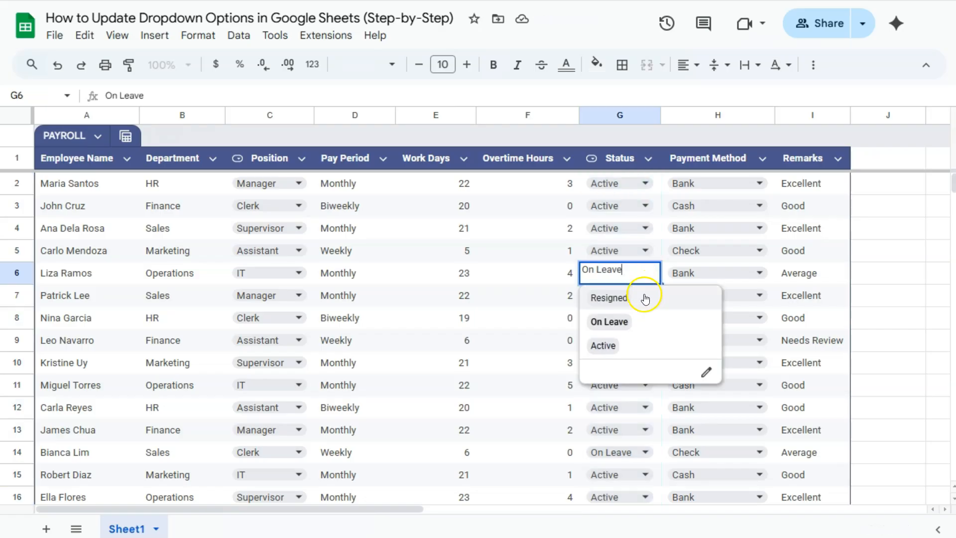
left_click(626, 322)
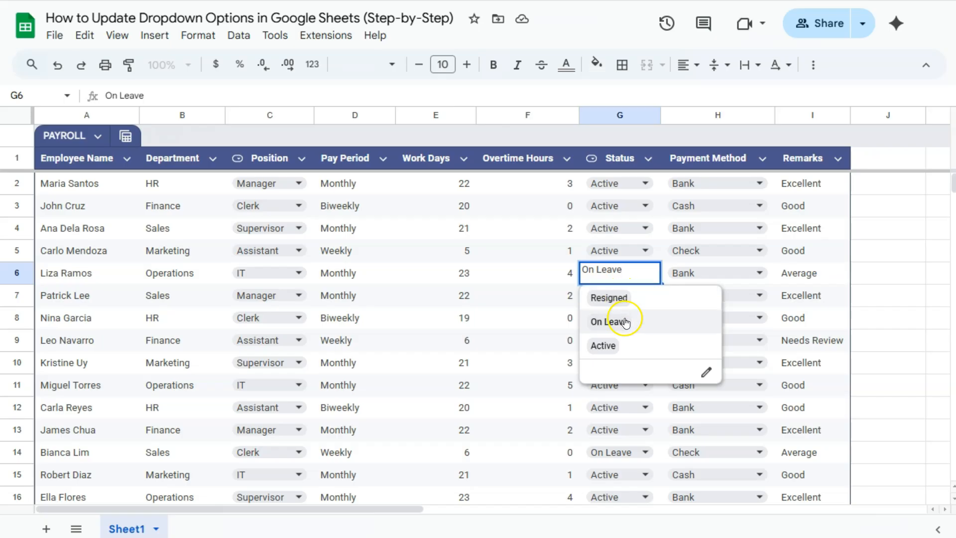
left_click(612, 351)
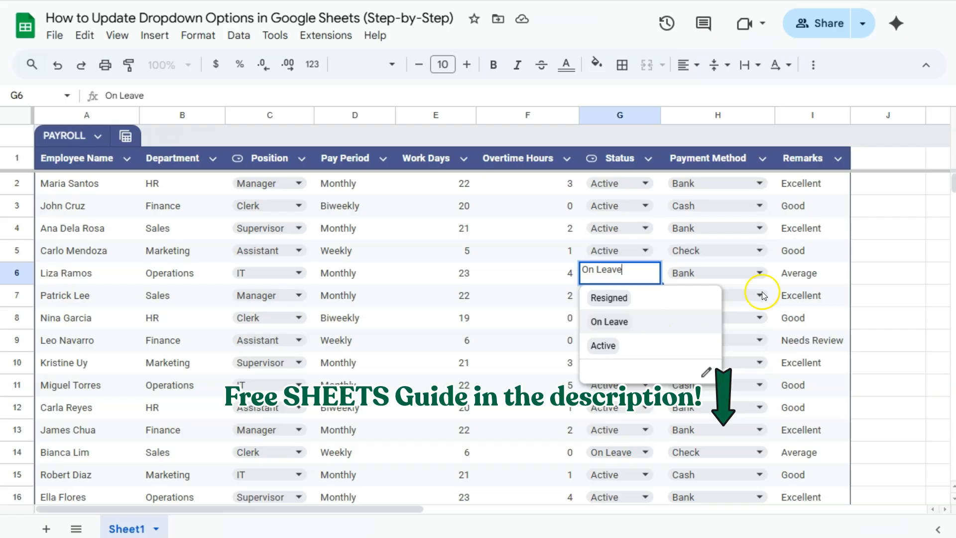
left_click(861, 260)
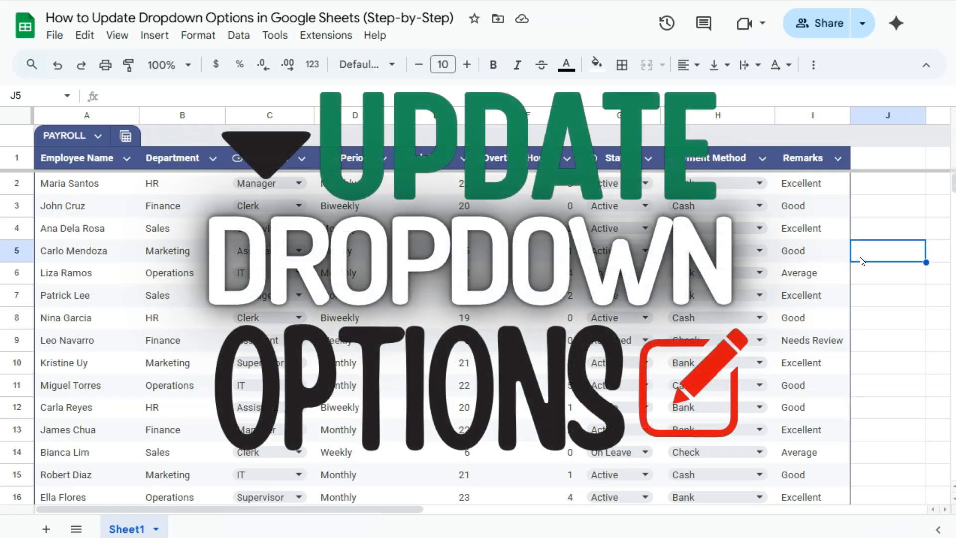
left_click(850, 259)
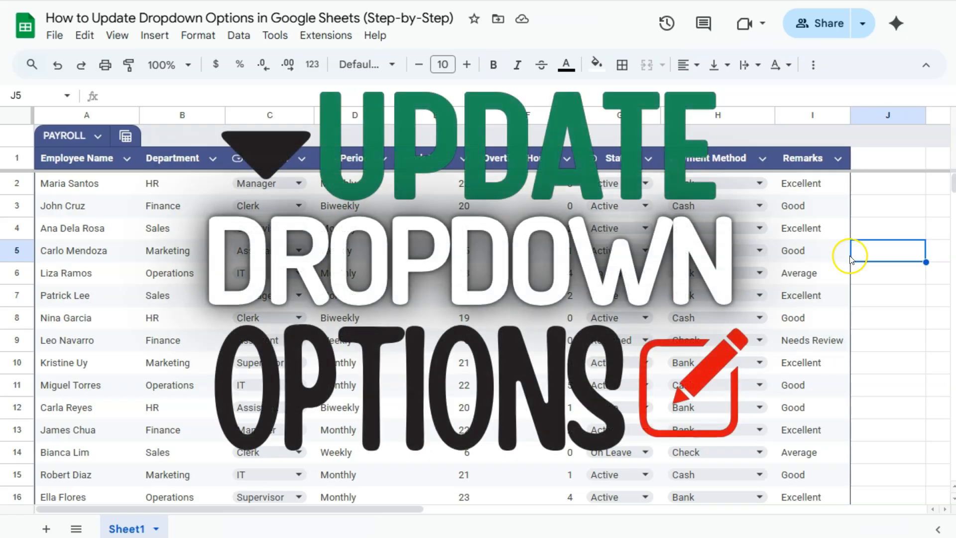